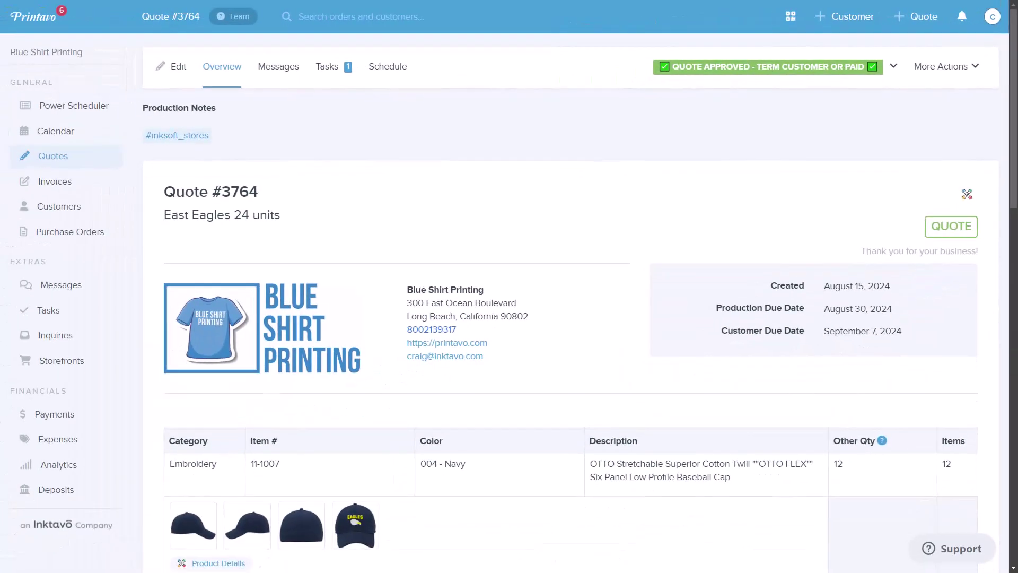
In the calendar, move order #3764 (East Eagles, 24 units) from August 30 to August 29.
click(31, 128)
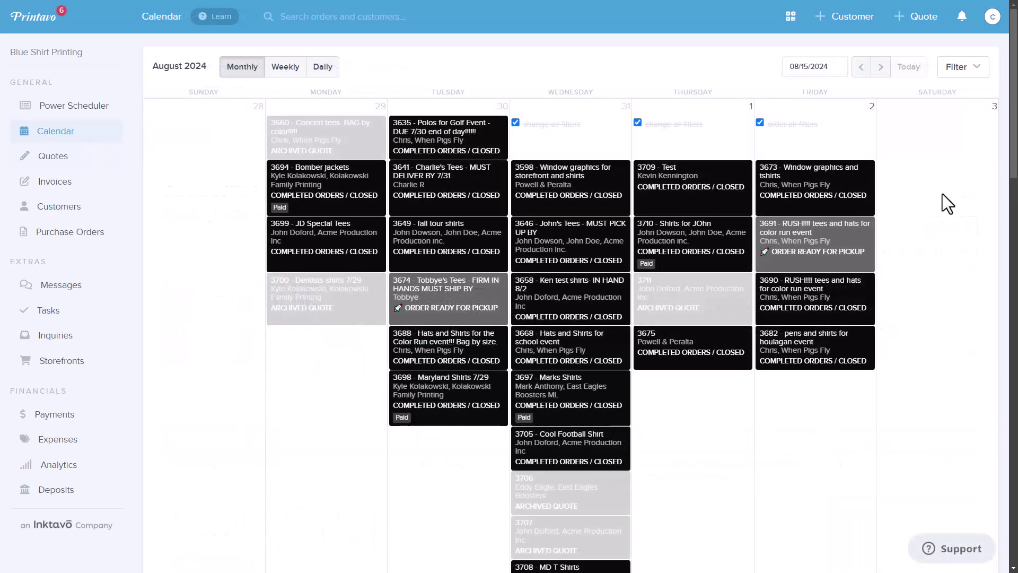
scroll(1003, 225, down, 9)
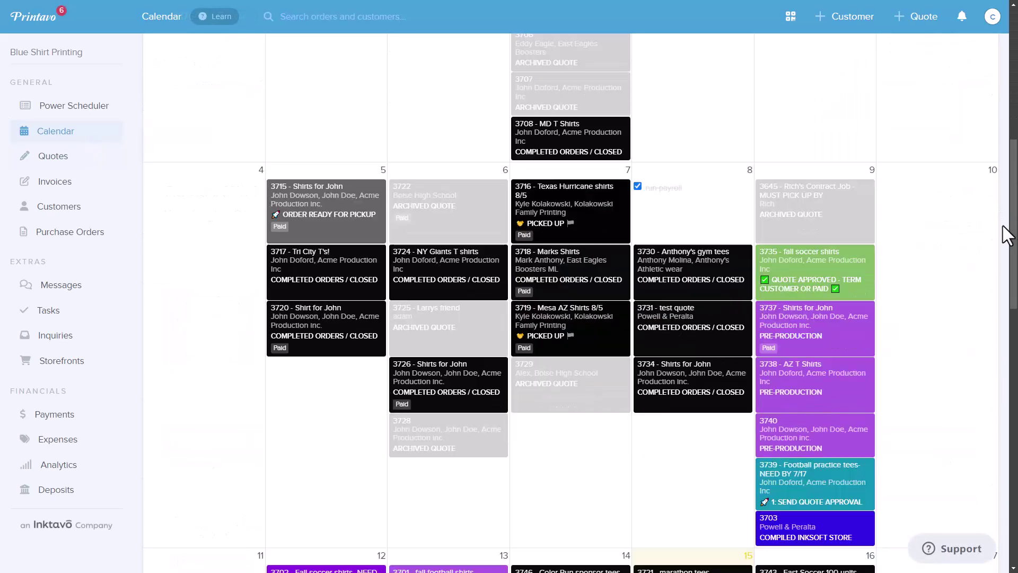
scroll(1003, 224, down, 5)
scroll(1003, 225, down, 6)
scroll(1003, 225, down, 2)
scroll(1003, 224, down, 4)
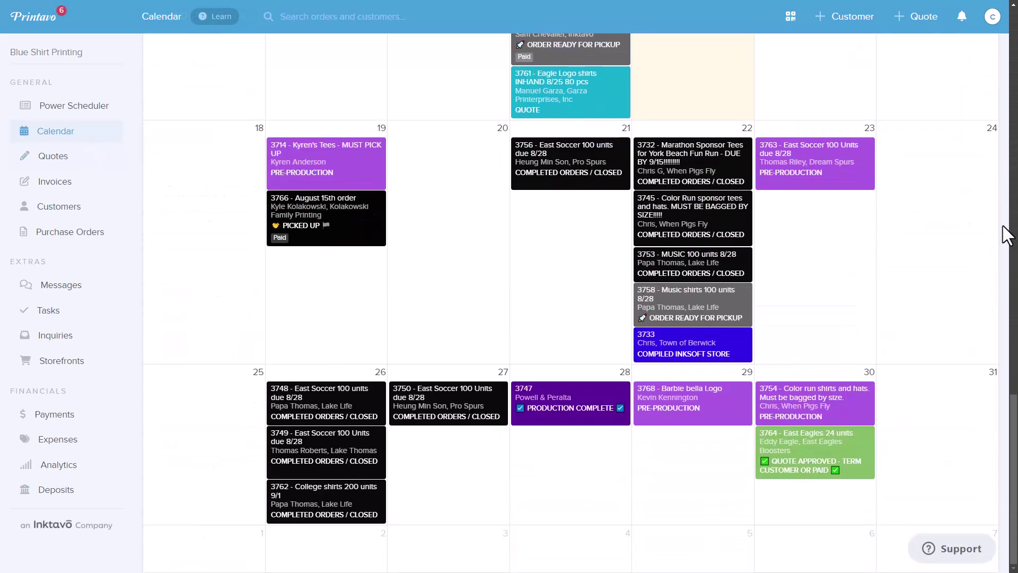
click(823, 454)
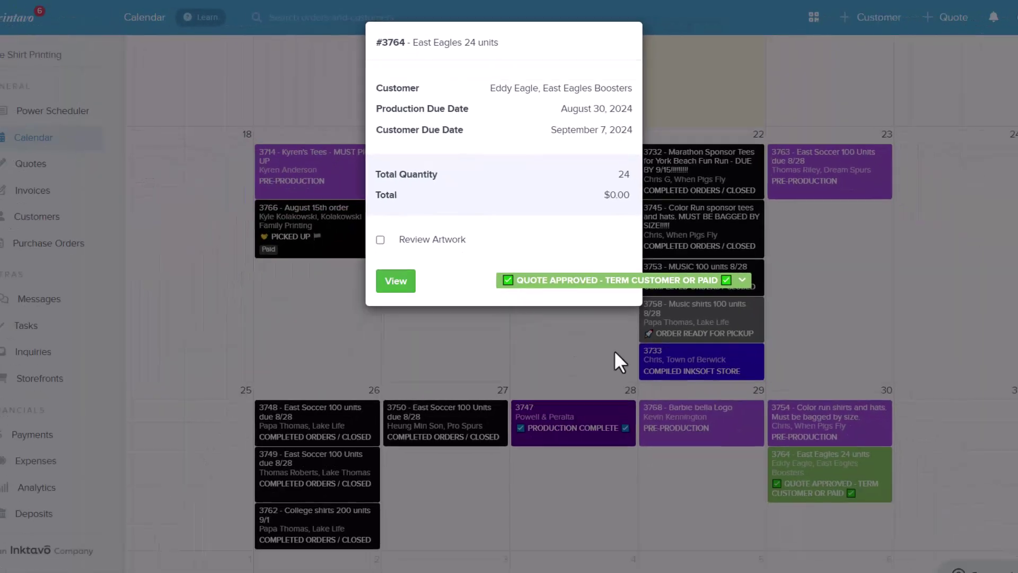
click(614, 350)
drag(829, 472, 709, 476)
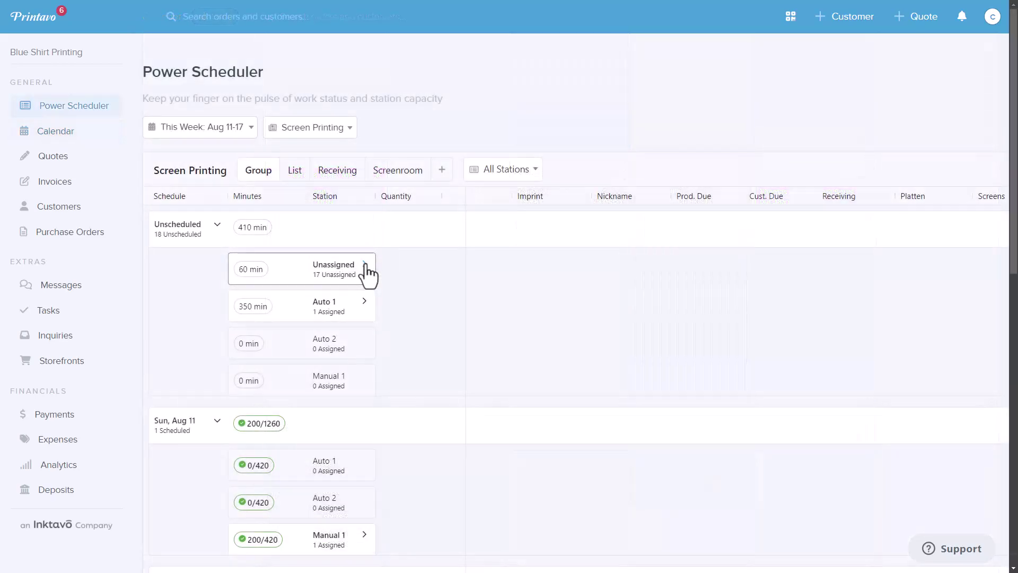
Expand the Unassigned and Mon Aug 12 Auto 1 groups in the Power Scheduler.
click(367, 271)
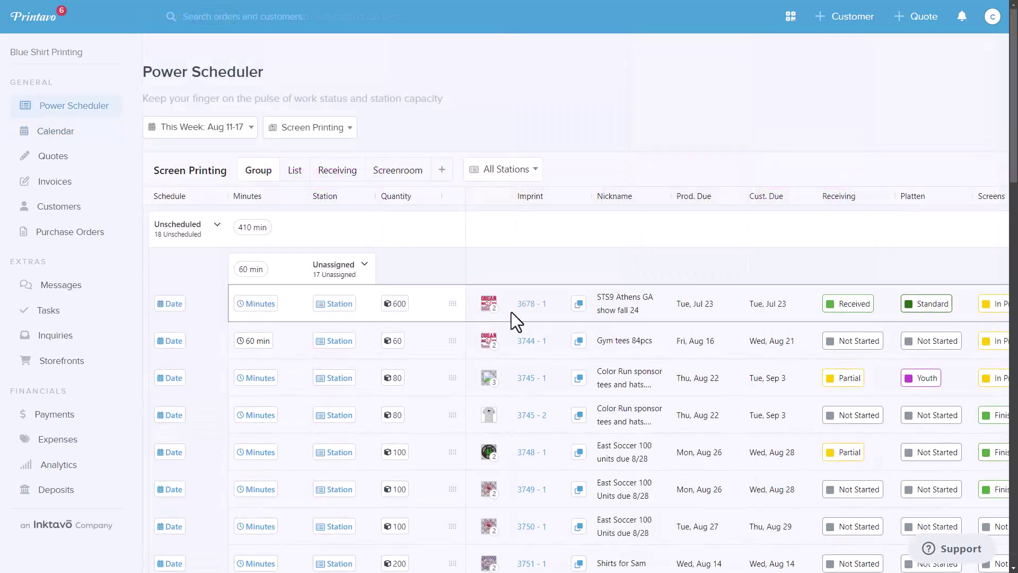
scroll(535, 358, down, 5)
scroll(533, 363, down, 5)
scroll(532, 363, down, 5)
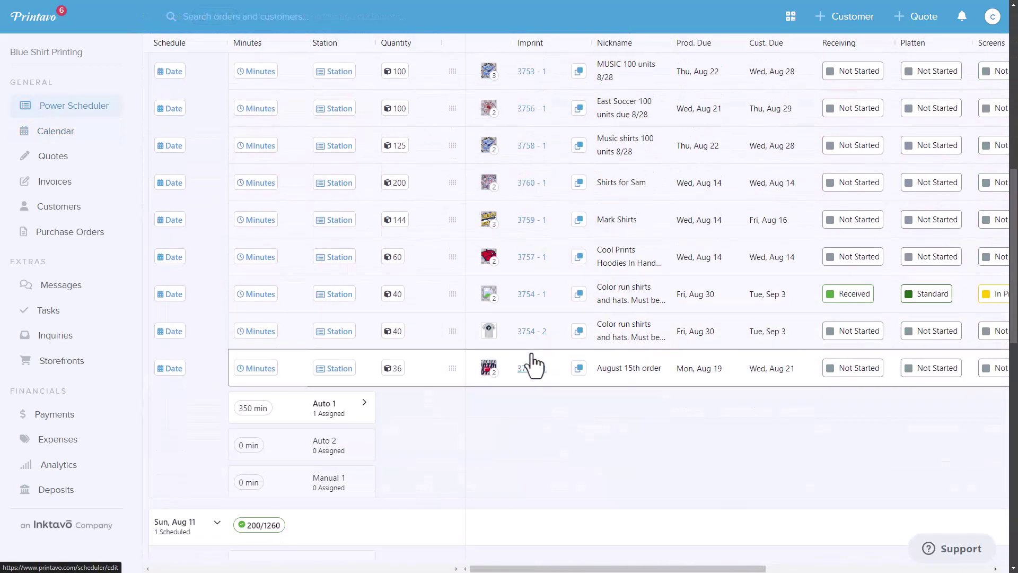
scroll(533, 364, down, 5)
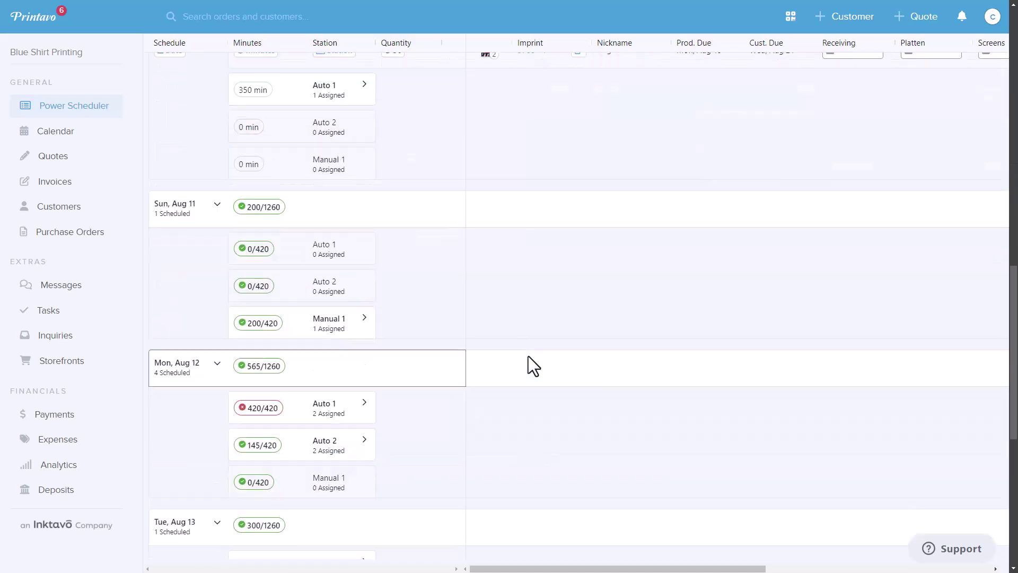
click(365, 407)
Show the East Eagles Boosters storefront's In Production orders, including order 1000364.
scroll(411, 406, down, 5)
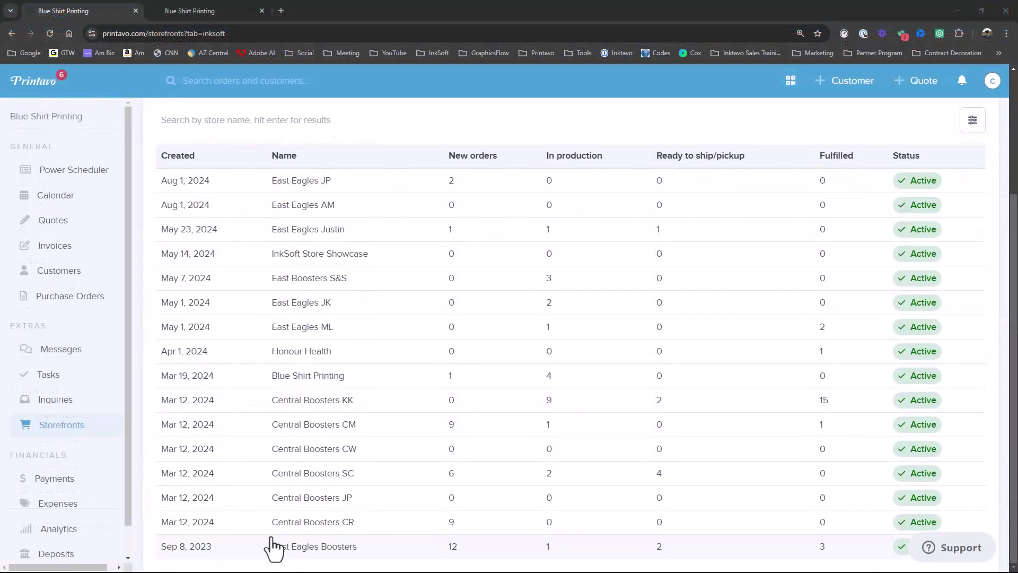
click(282, 548)
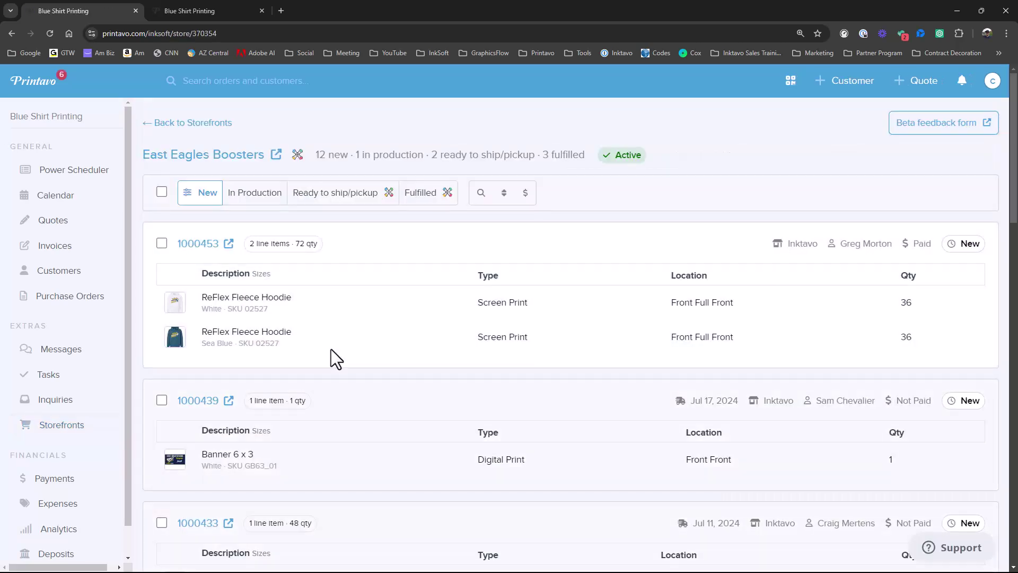
click(273, 196)
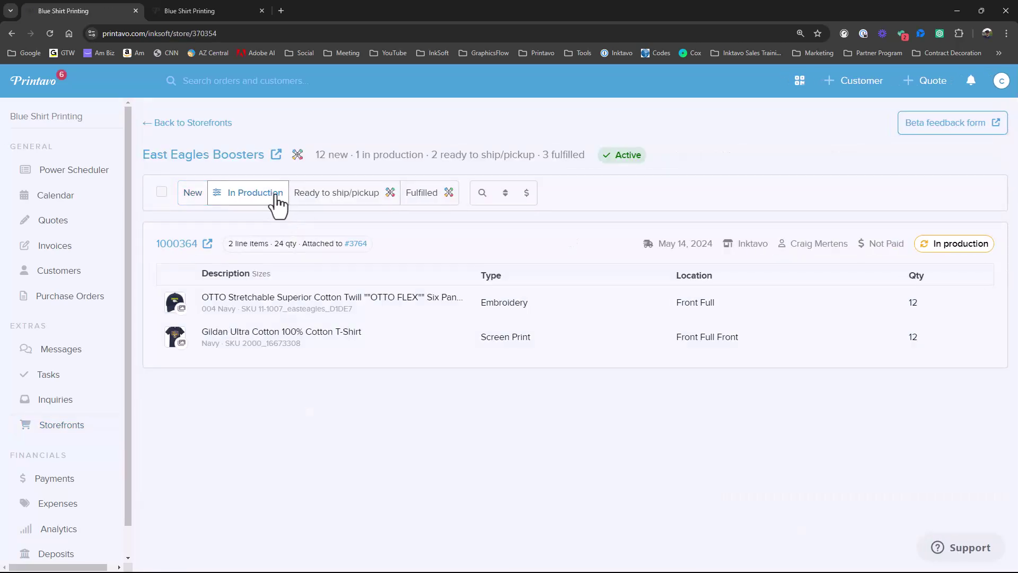
Open Quote #3764 from the store order and show its status list while it's still Quote Approved.
click(361, 247)
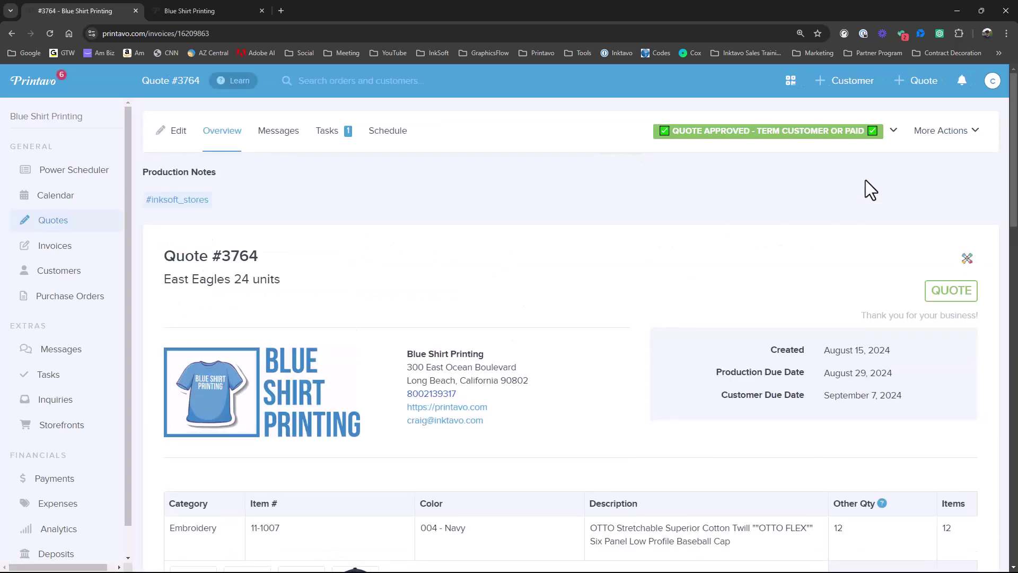
click(894, 136)
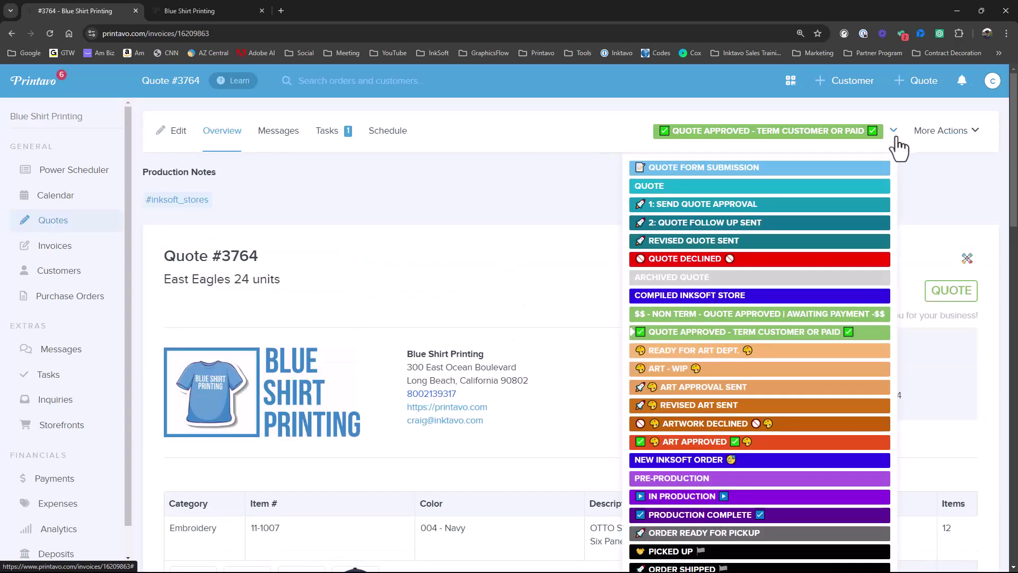
scroll(896, 139, down, 4)
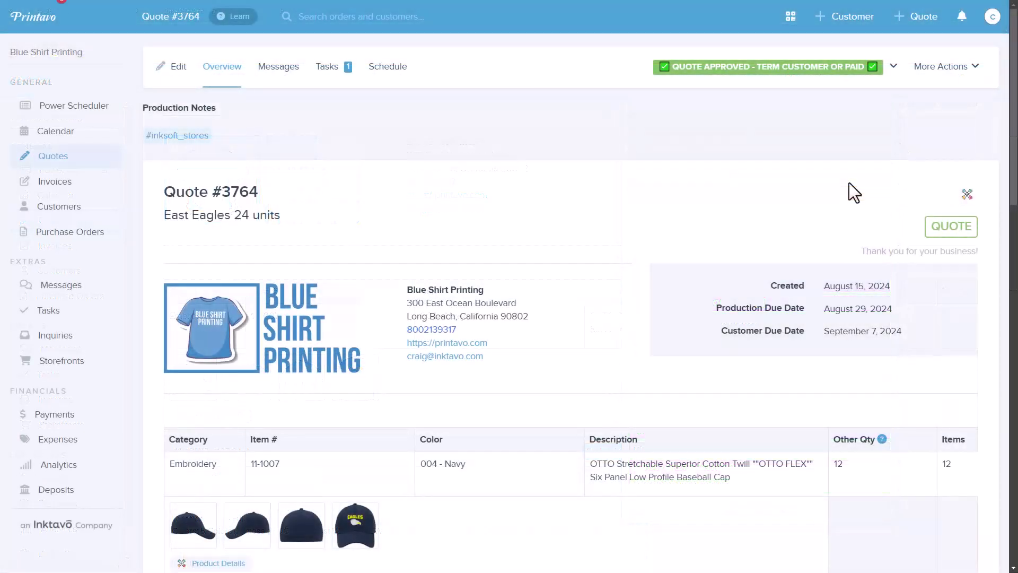
click(894, 68)
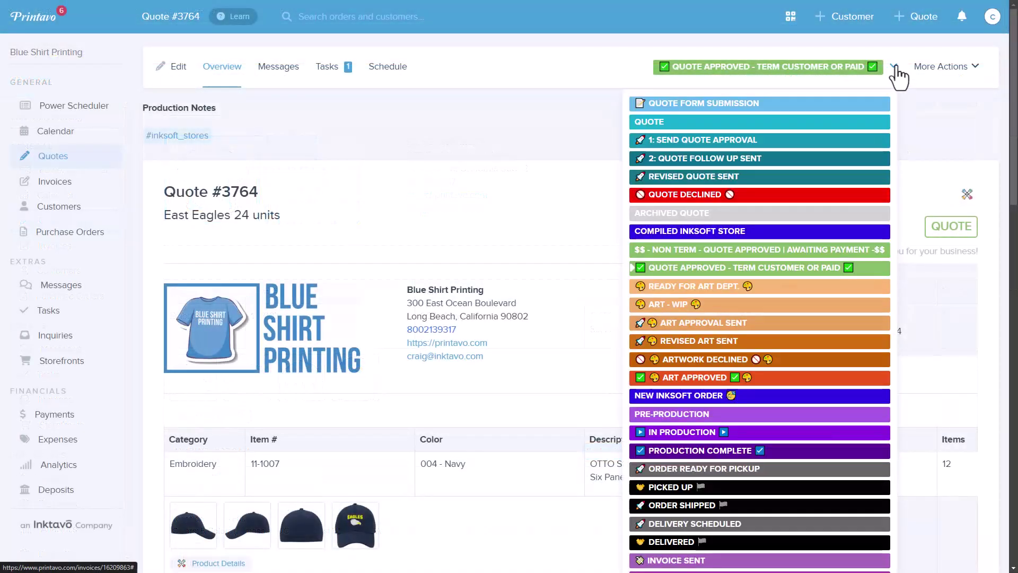
Set #3764 to Pre-Production and review its Embroidery and Screen Printing imprints and logo.
click(752, 414)
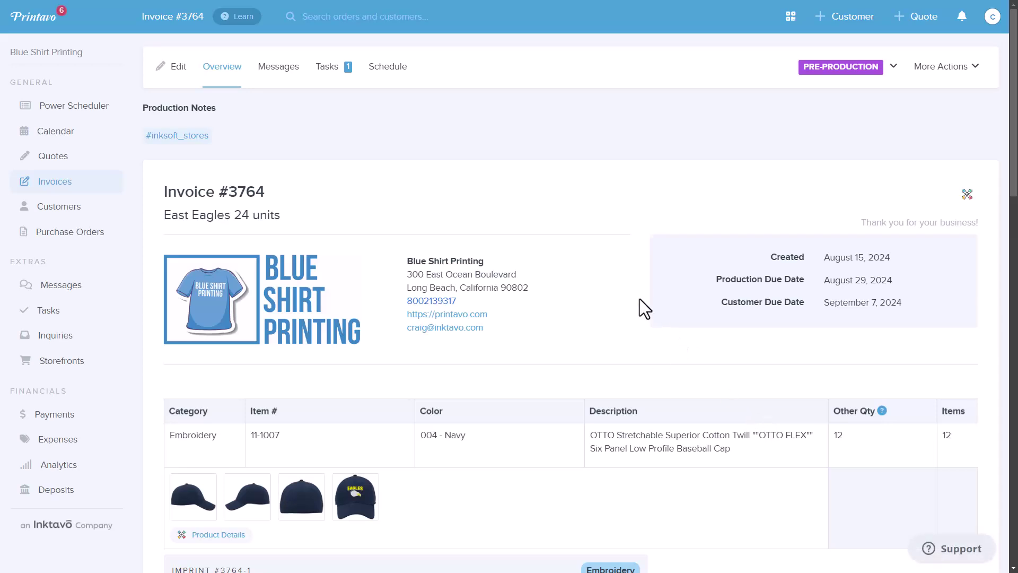
click(397, 73)
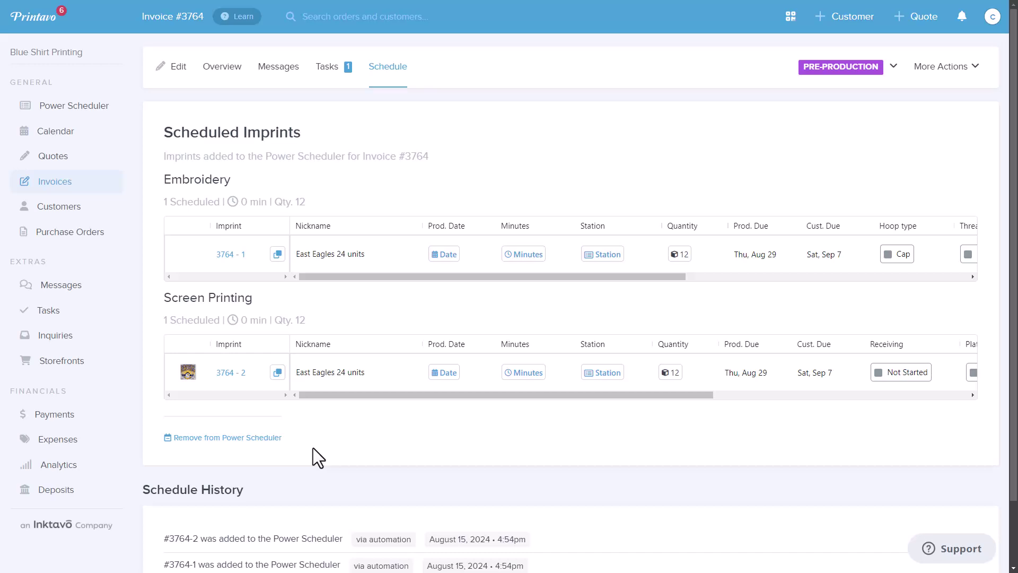
click(188, 371)
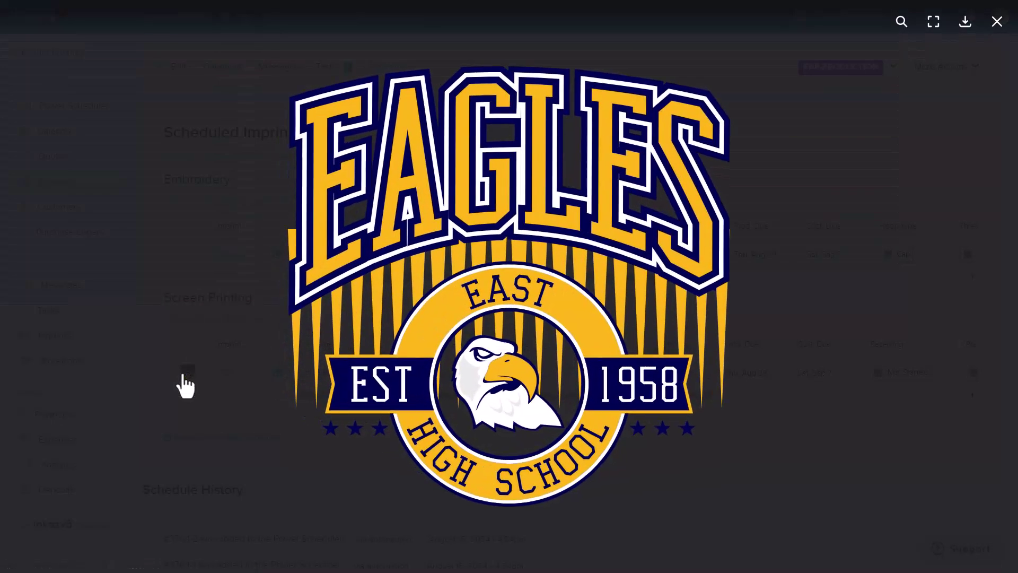
click(186, 386)
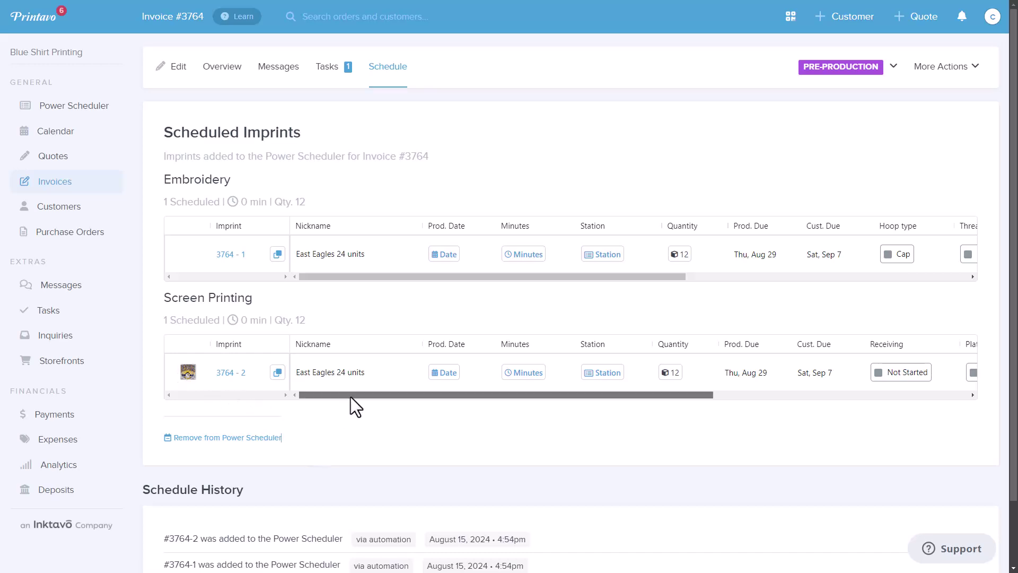
drag(351, 397, 605, 418)
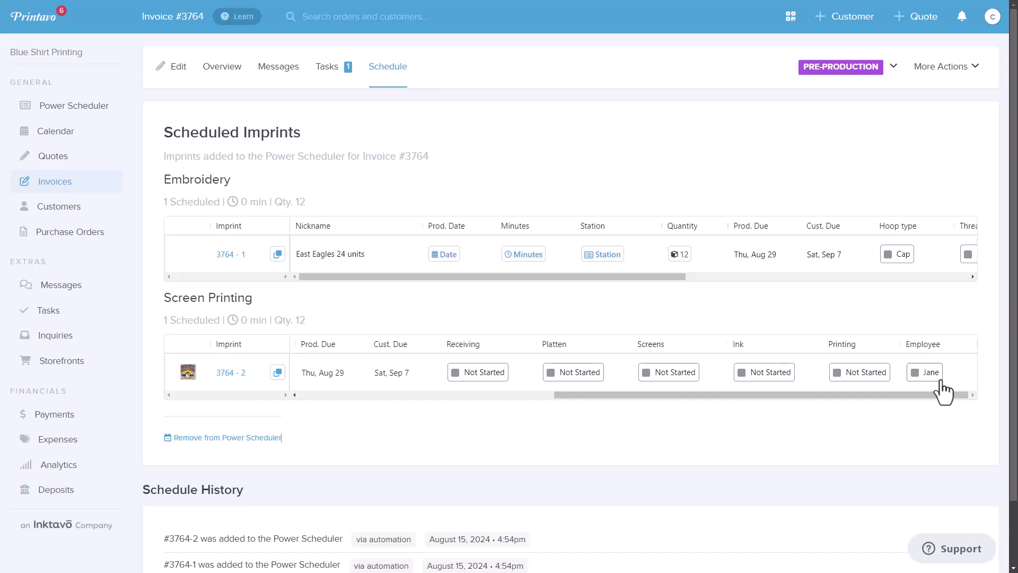
scroll(949, 273, right, 5)
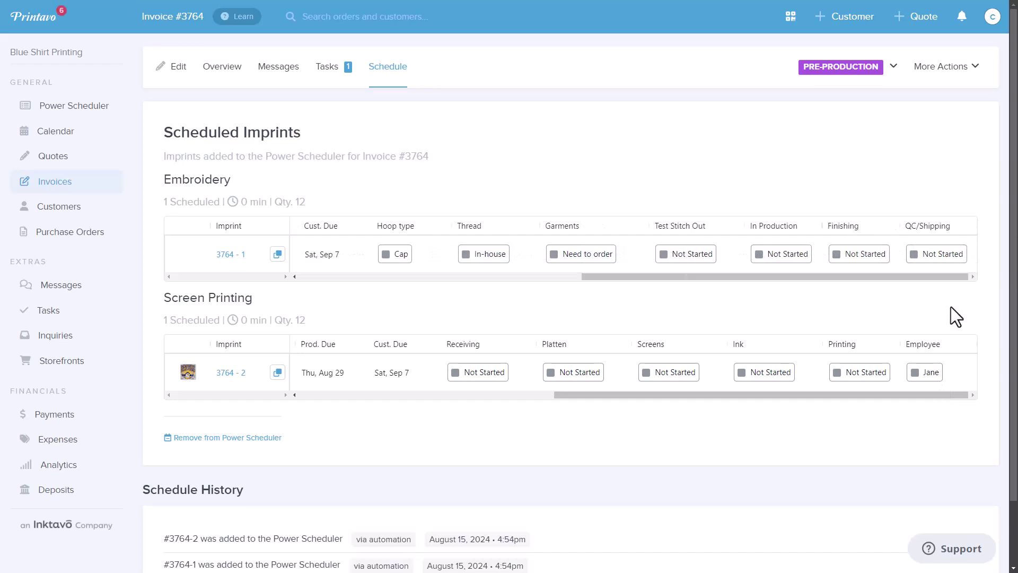
Show this week's Screen Printing imprints as a List view in the Power Scheduler.
click(76, 110)
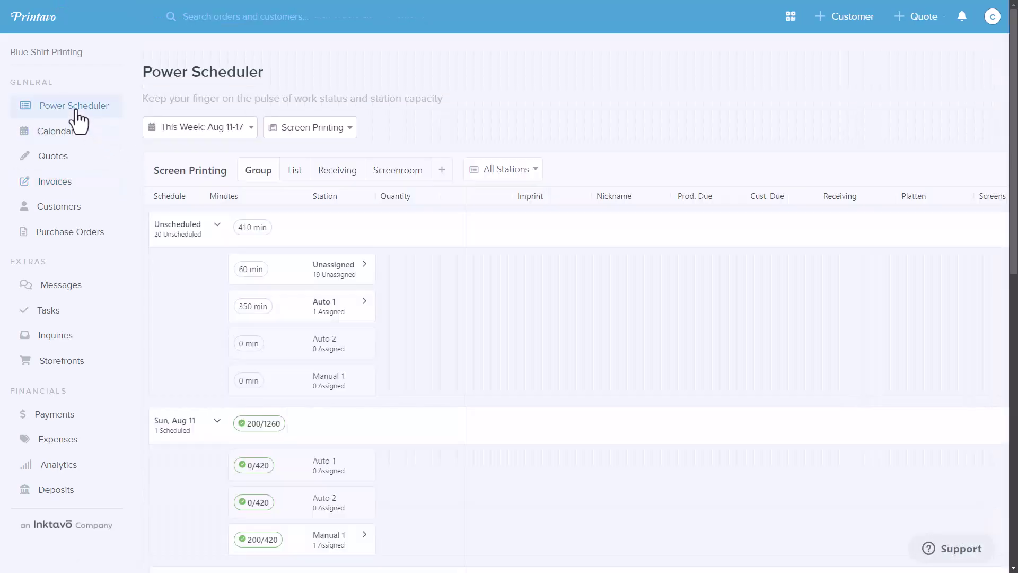
click(349, 139)
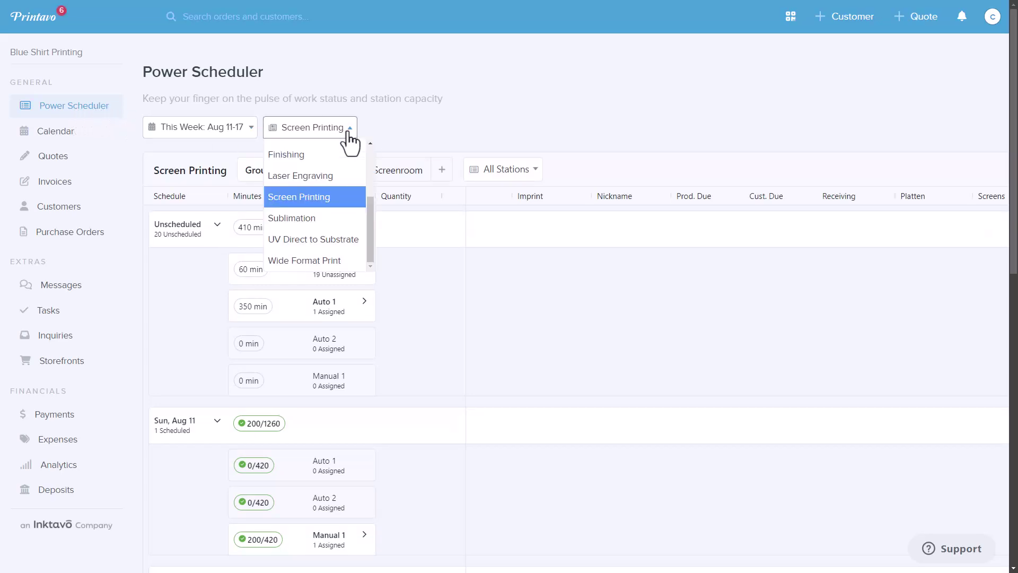
click(349, 139)
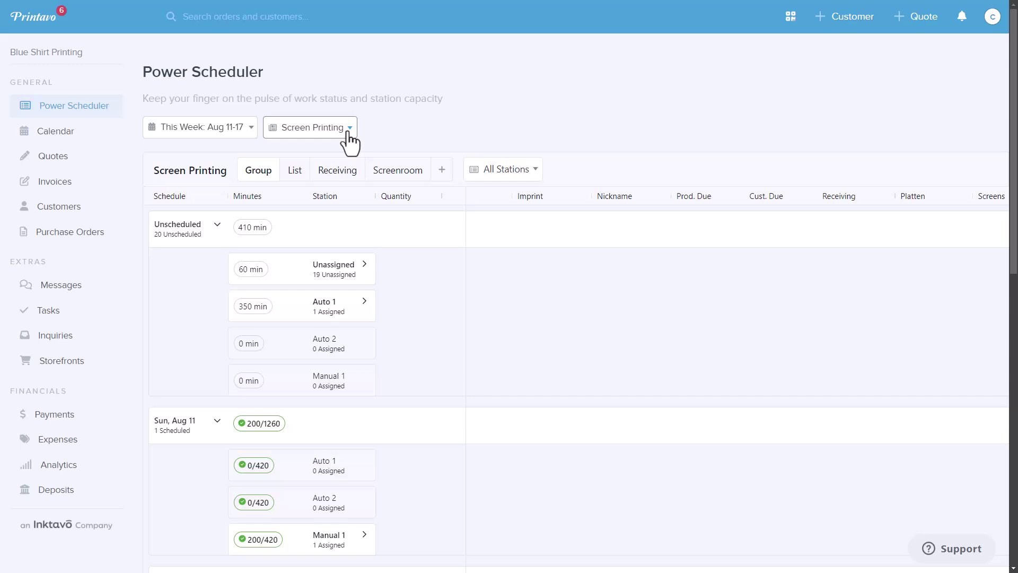
click(295, 172)
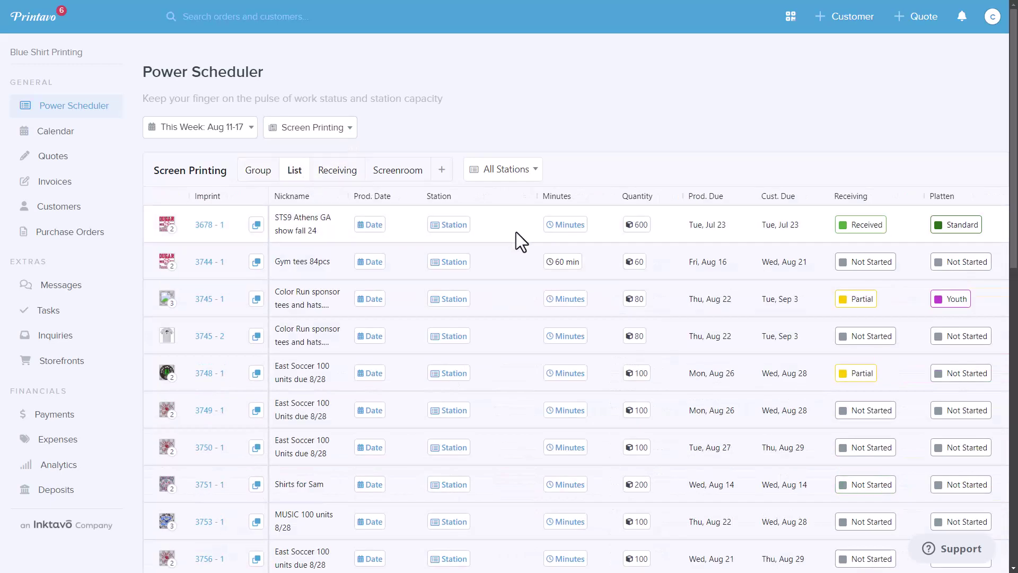
drag(519, 232, 263, 232)
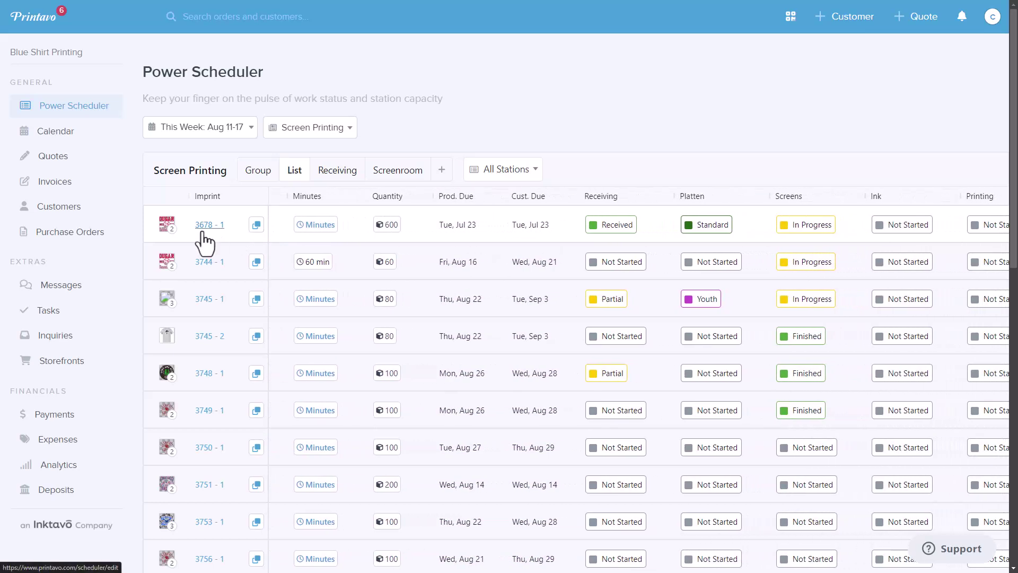
drag(354, 230, 628, 248)
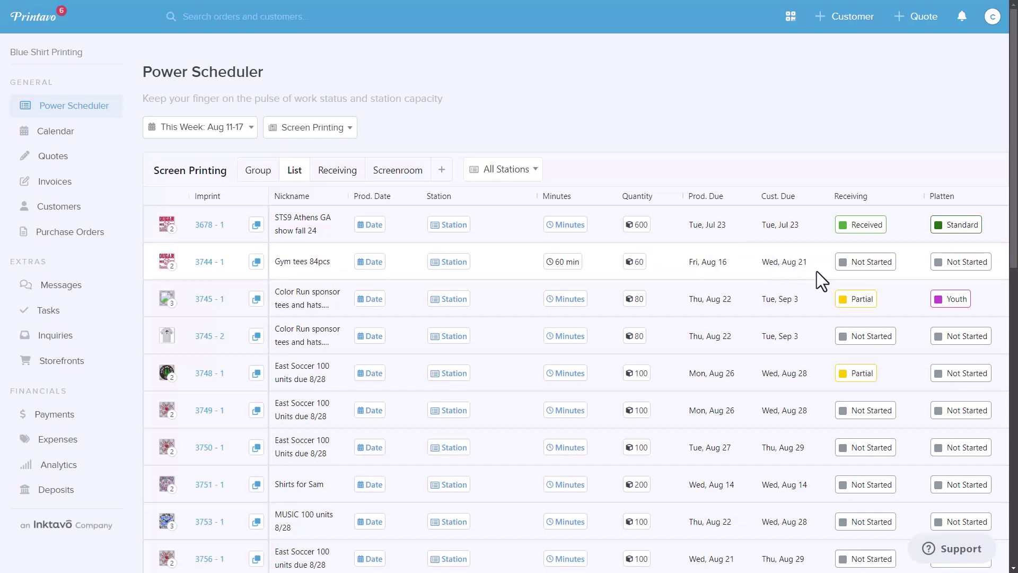
Mark job 3753-1's screens Finished in Screenroom, then return to the grouped schedule.
click(424, 179)
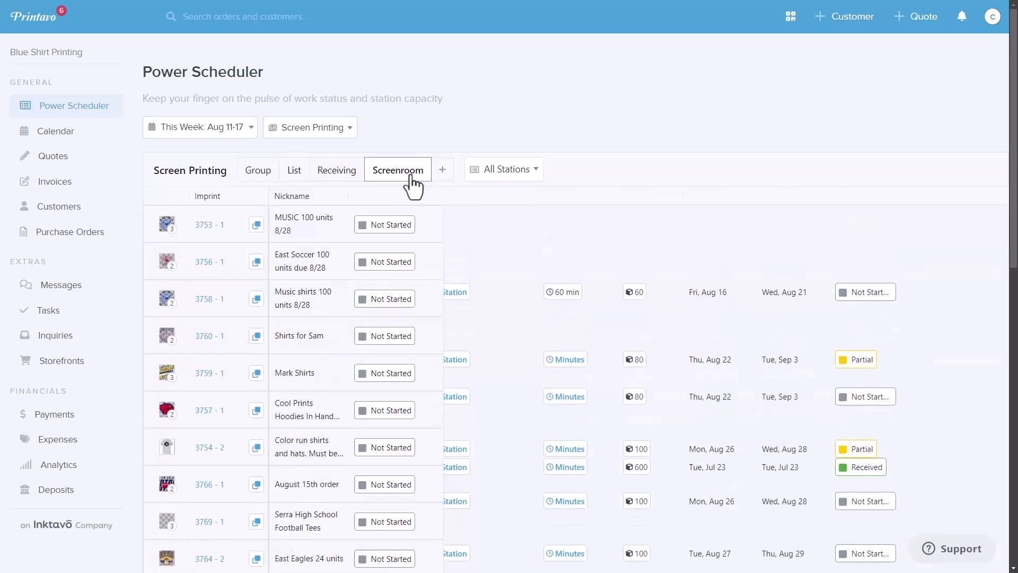
click(535, 170)
click(580, 163)
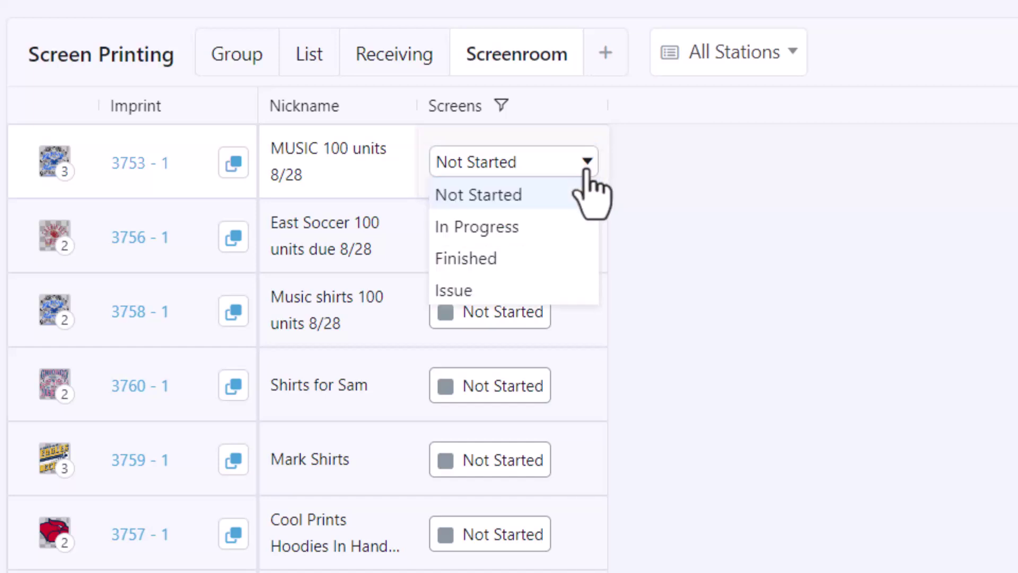
click(512, 267)
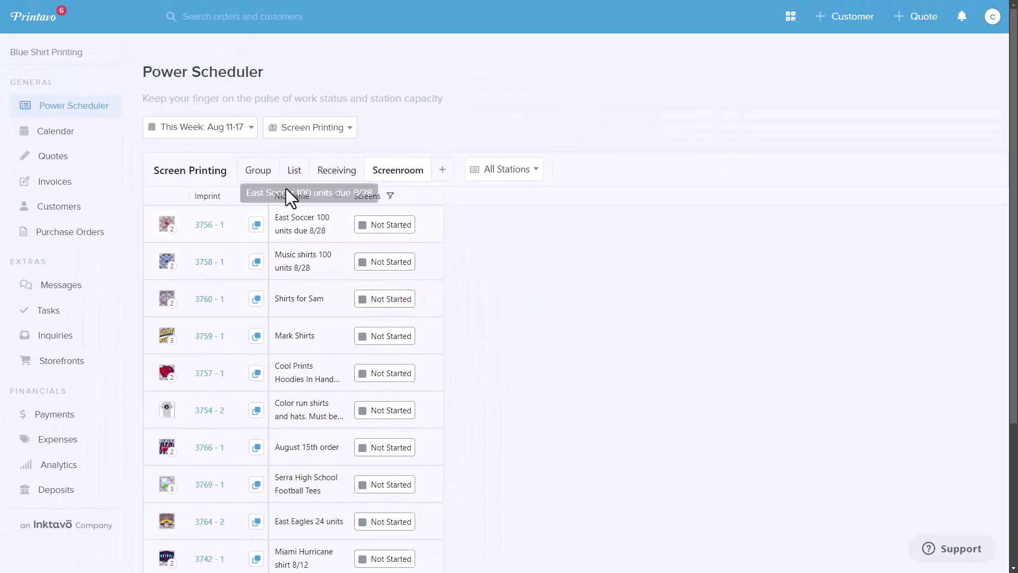
click(265, 172)
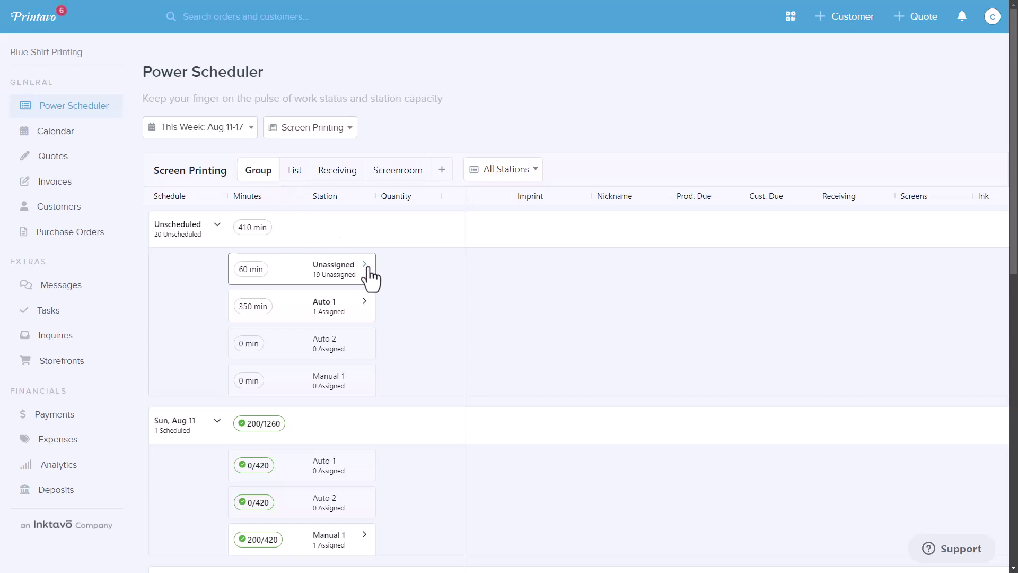
Assign unassigned job 3764-2 to the Auto 1 station and start entering 60 run minutes.
click(367, 270)
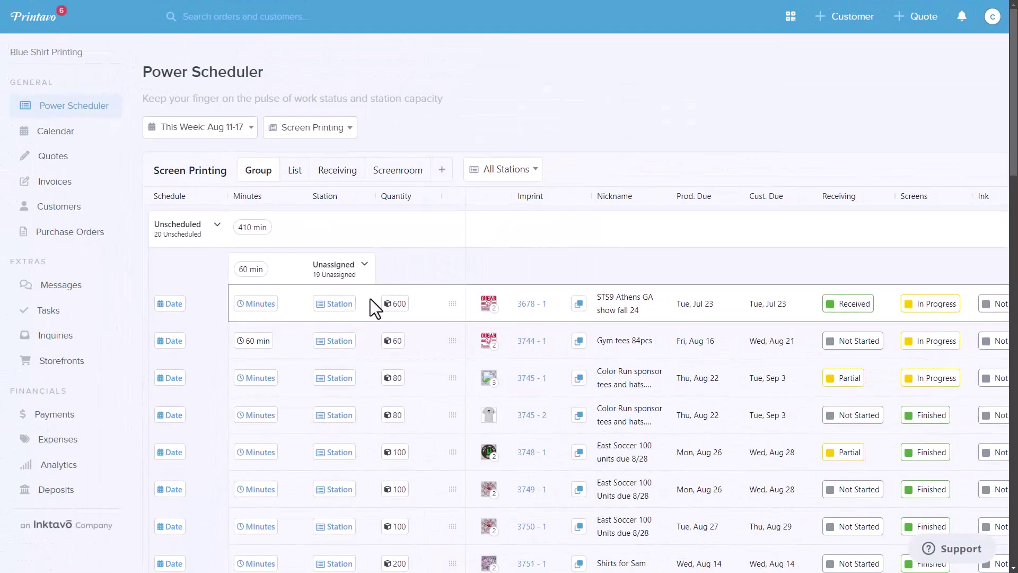
scroll(370, 298, down, 2)
scroll(370, 297, down, 5)
scroll(370, 297, down, 5)
scroll(370, 298, down, 3)
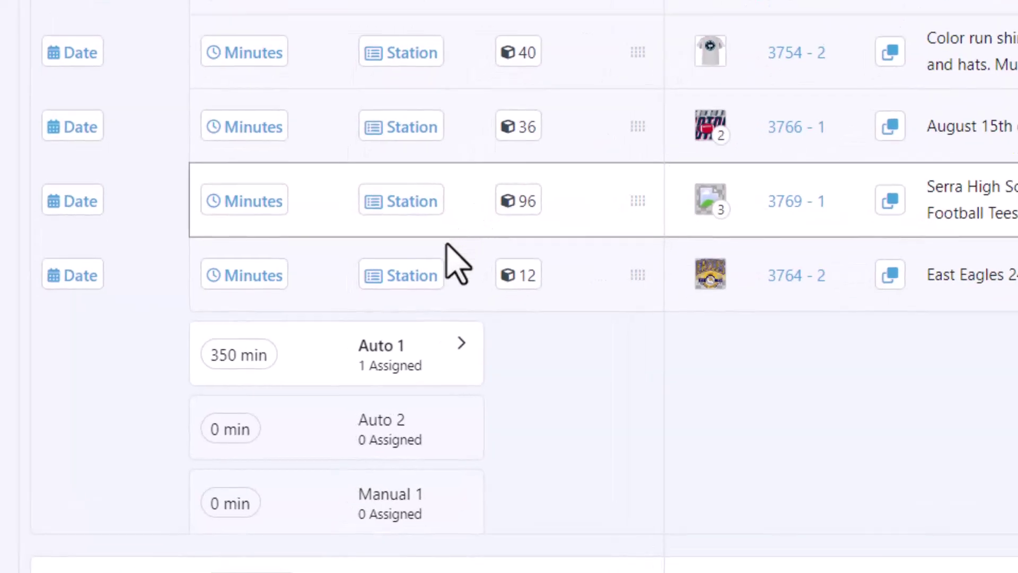
click(432, 276)
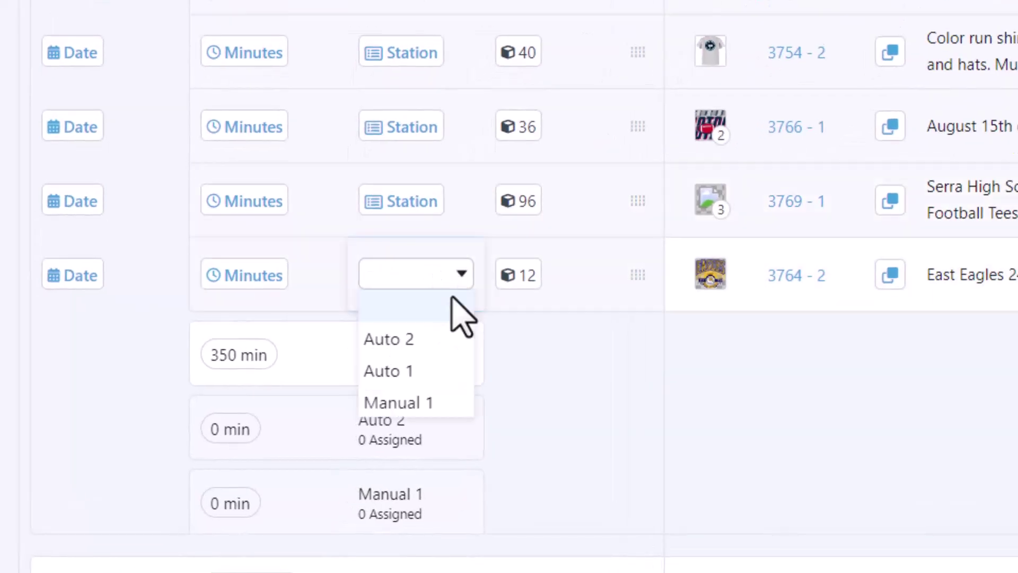
click(410, 372)
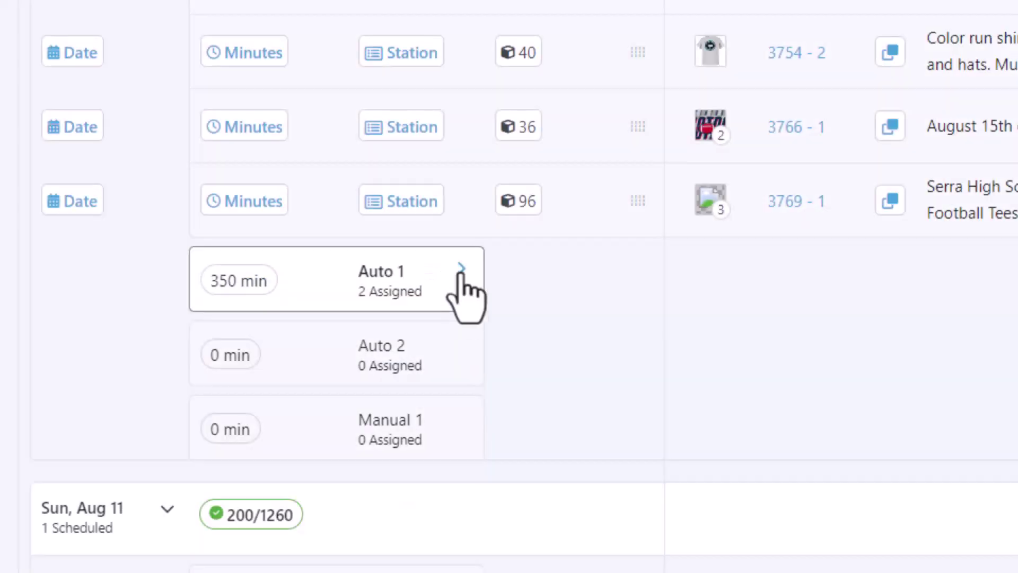
click(460, 271)
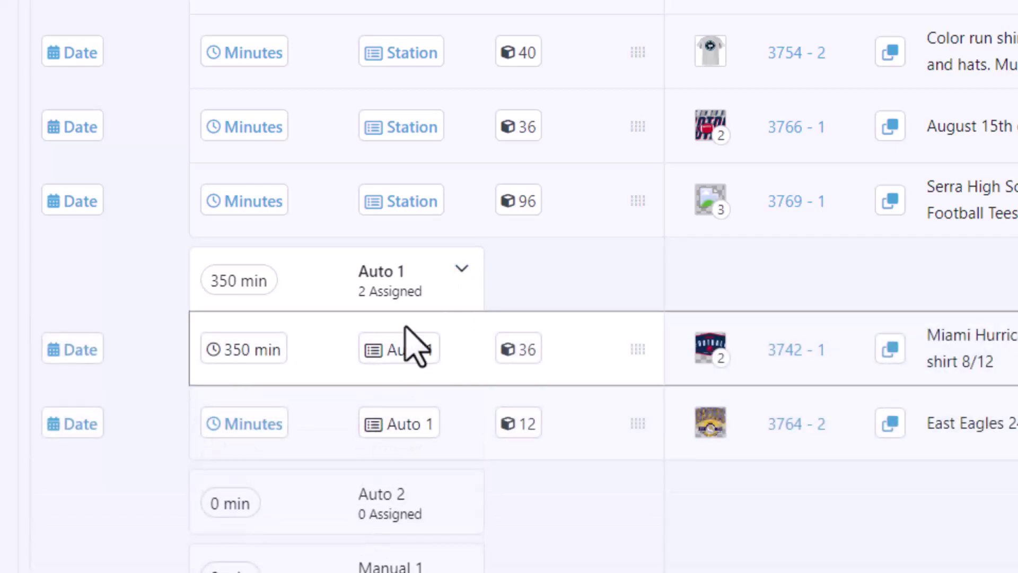
click(278, 427)
text(60)
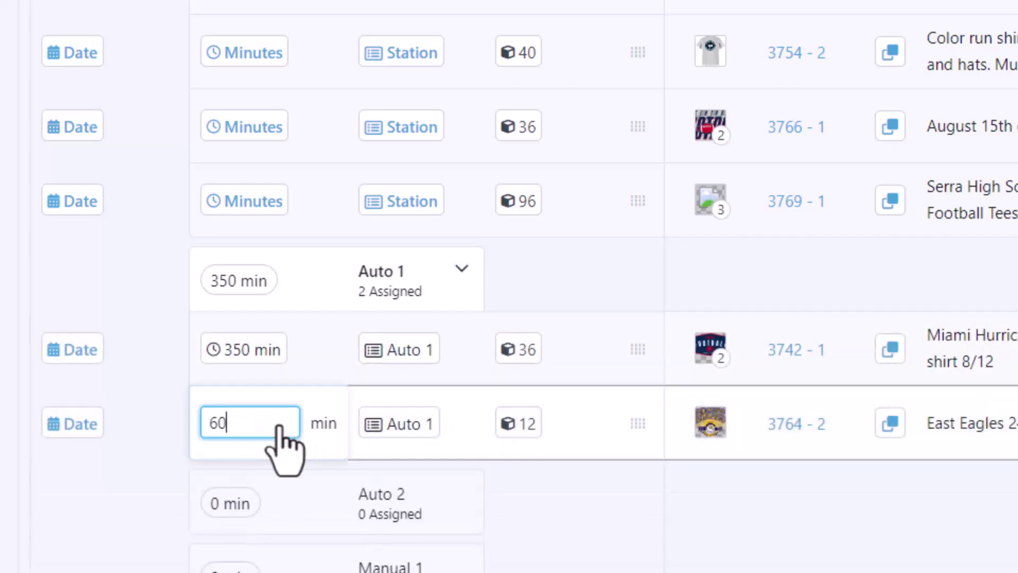
Confirm 60 minutes and schedule job 3764-2 on Tue, Aug 13 at Auto 1 (360/420).
click(622, 498)
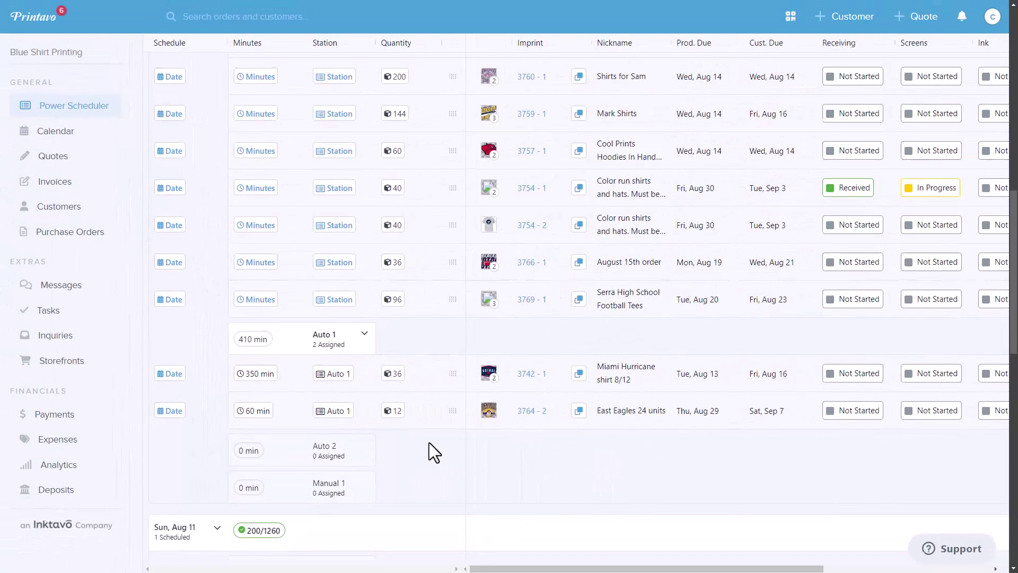
scroll(428, 443, down, 3)
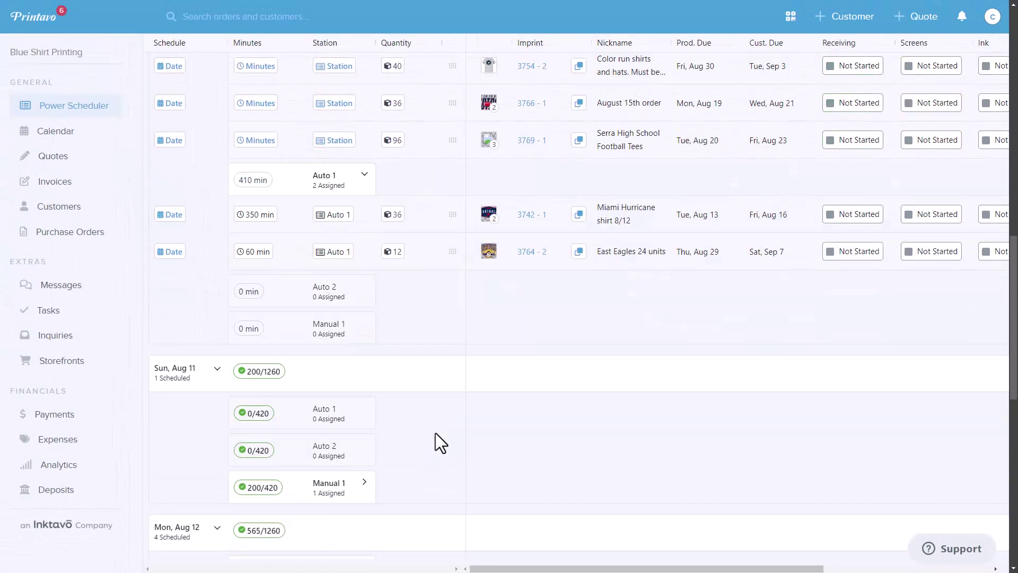
drag(451, 245, 356, 377)
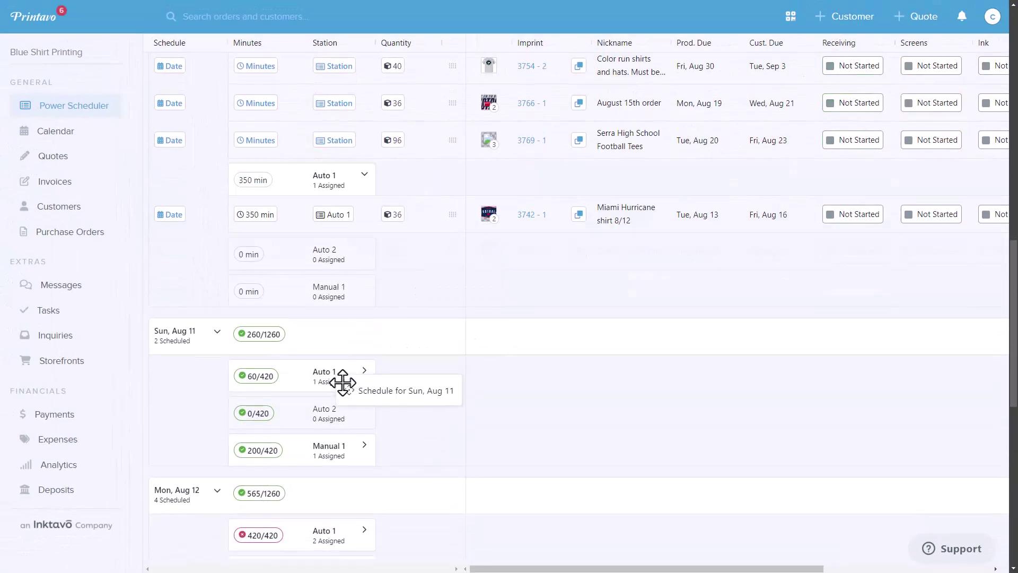
click(364, 372)
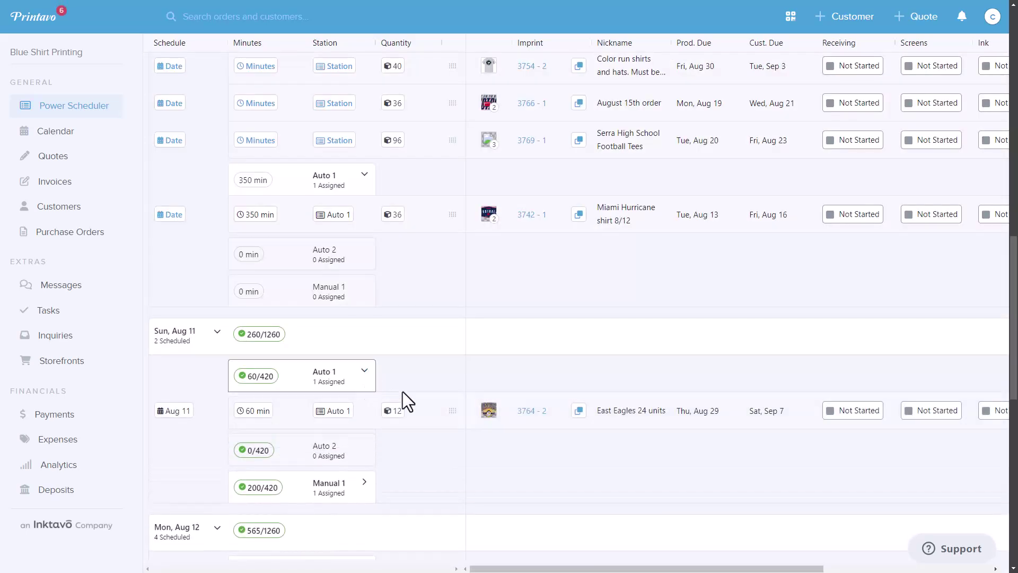
drag(451, 409, 411, 498)
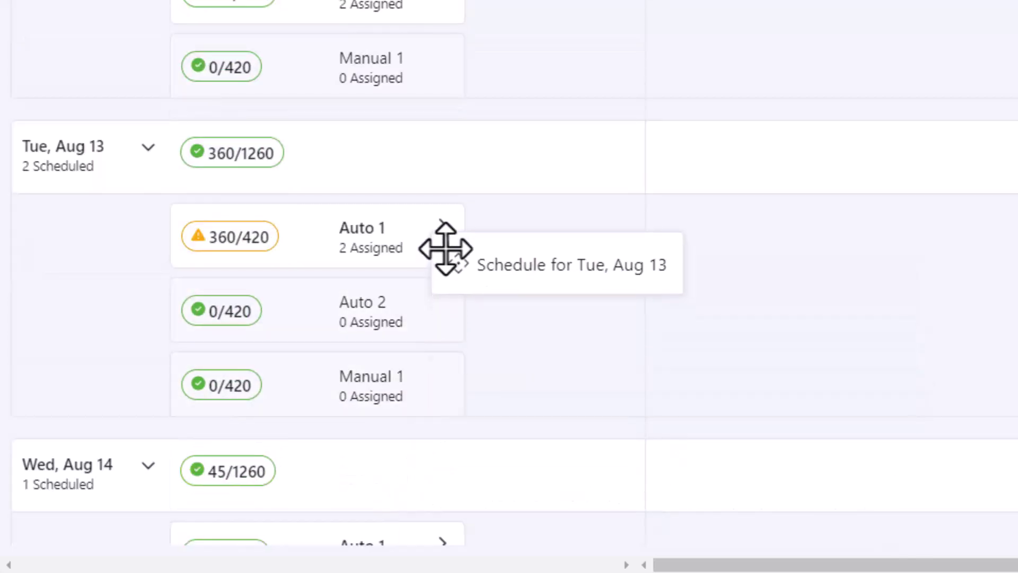
drag(412, 498, 445, 248)
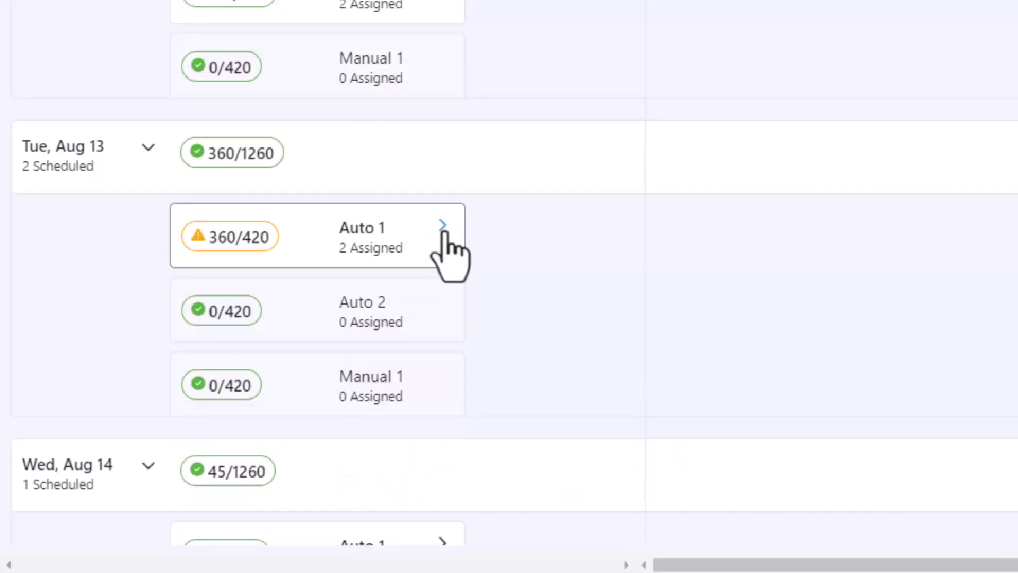
click(443, 229)
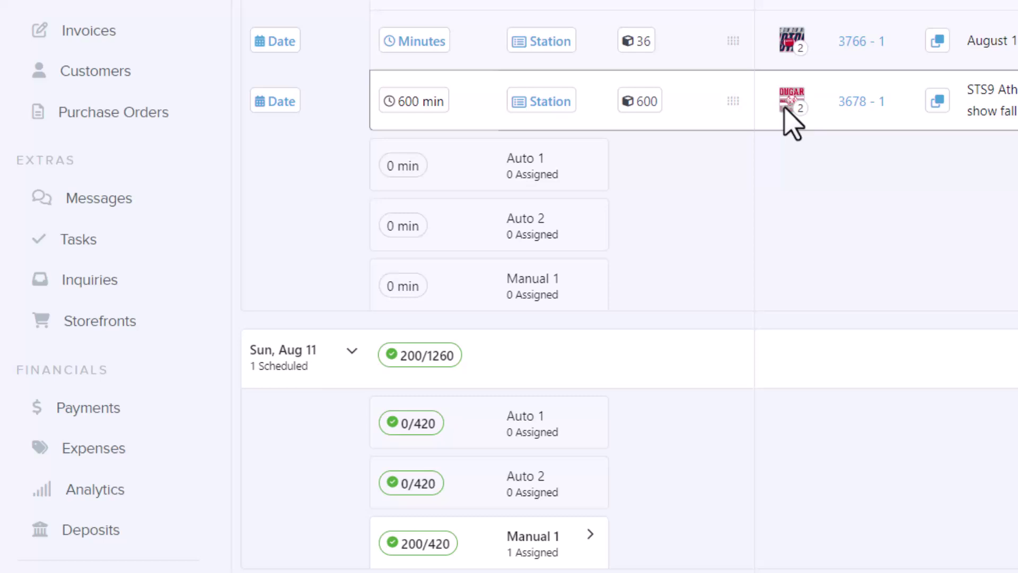
Split job 3678-1 into two 300-minute halves and schedule 3678-1a on Sun, Aug 11 at Auto 2.
click(936, 100)
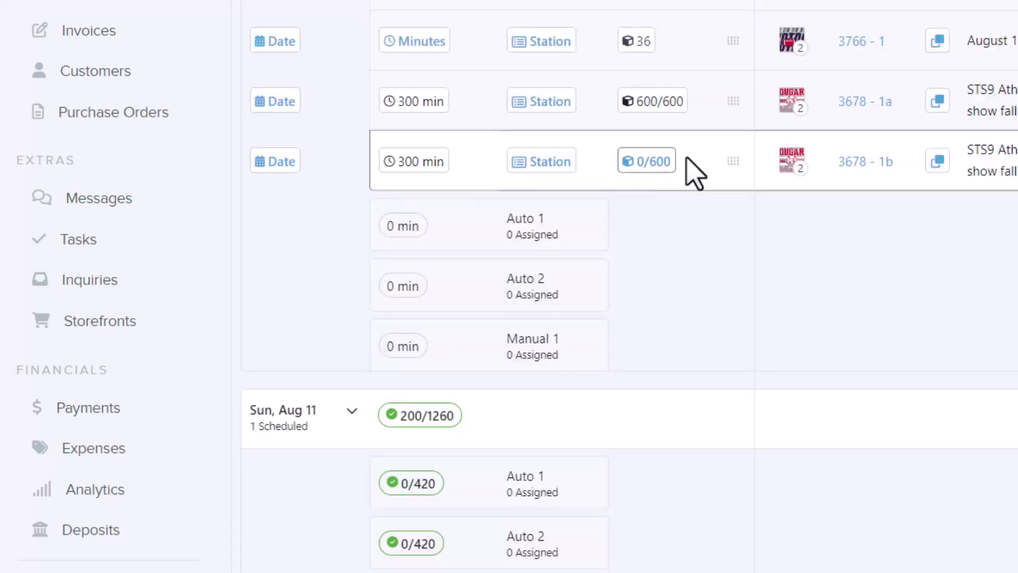
drag(735, 100, 578, 453)
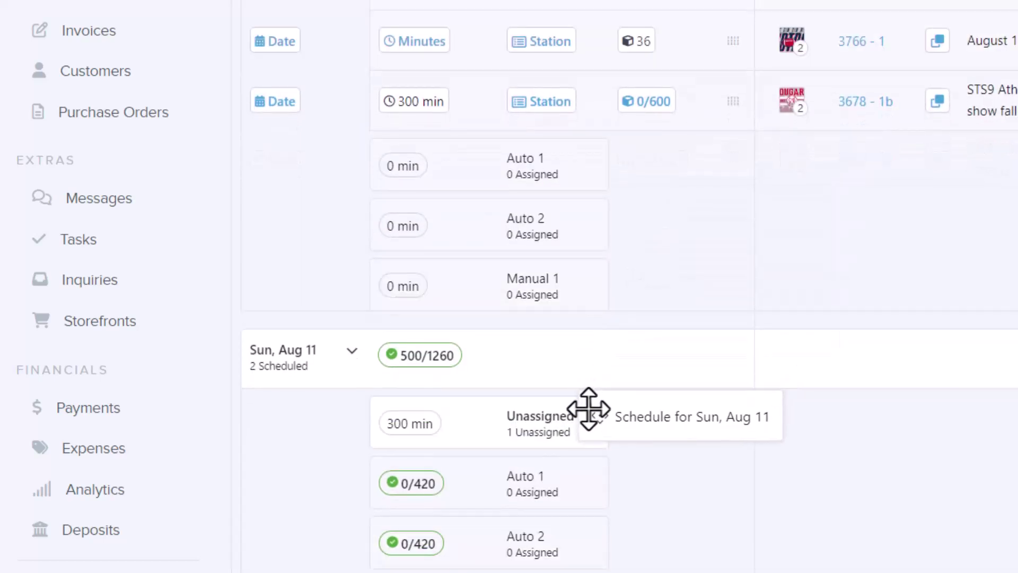
drag(578, 454, 572, 457)
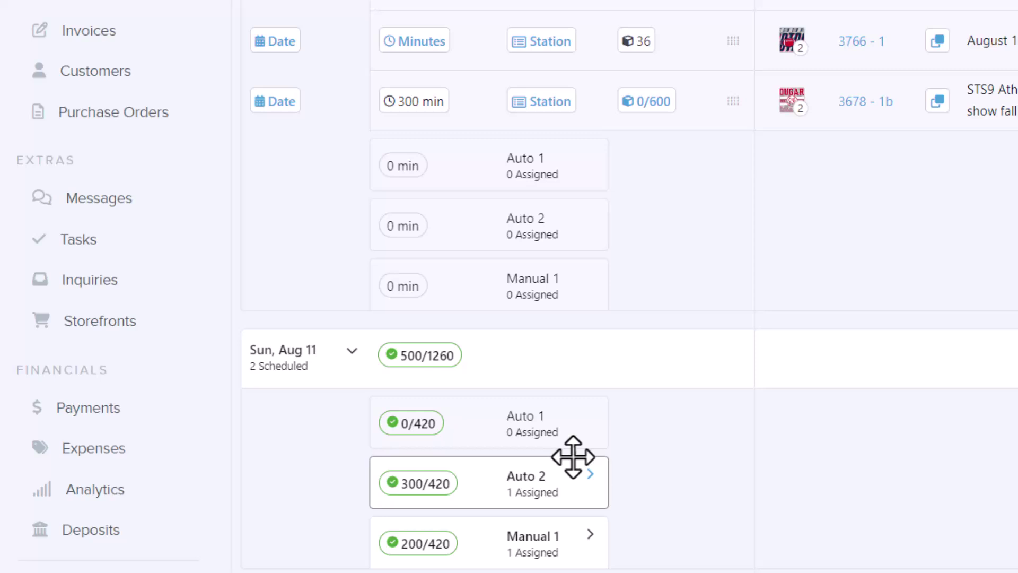
Set invoice #3764 to Production Complete and view its scheduled imprints.
click(895, 68)
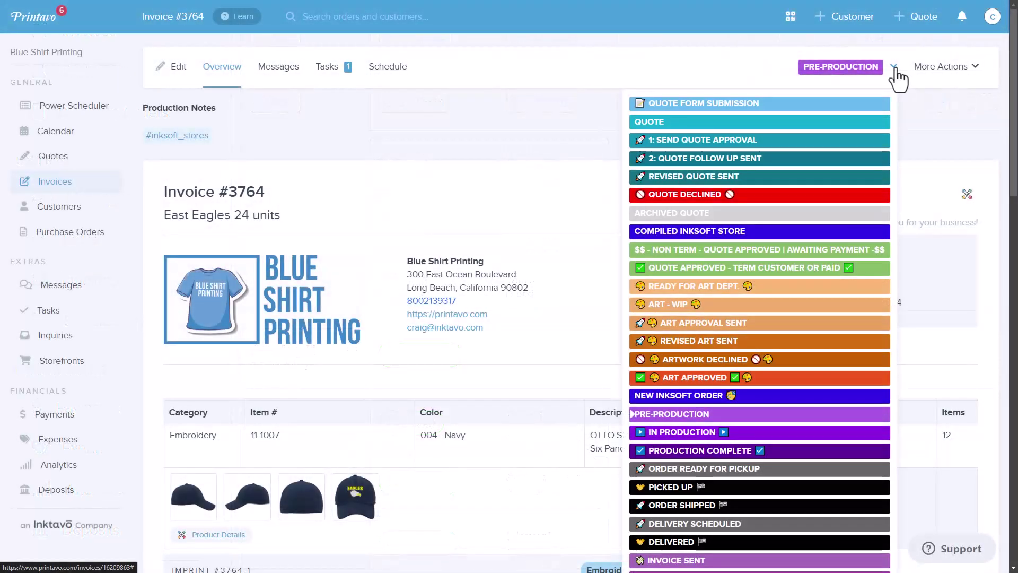
click(821, 451)
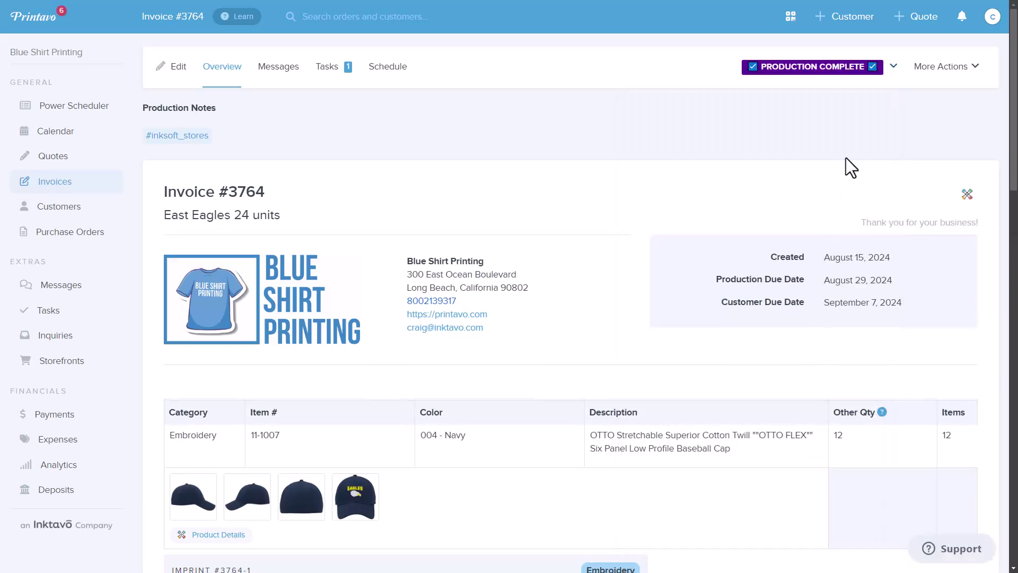
click(398, 74)
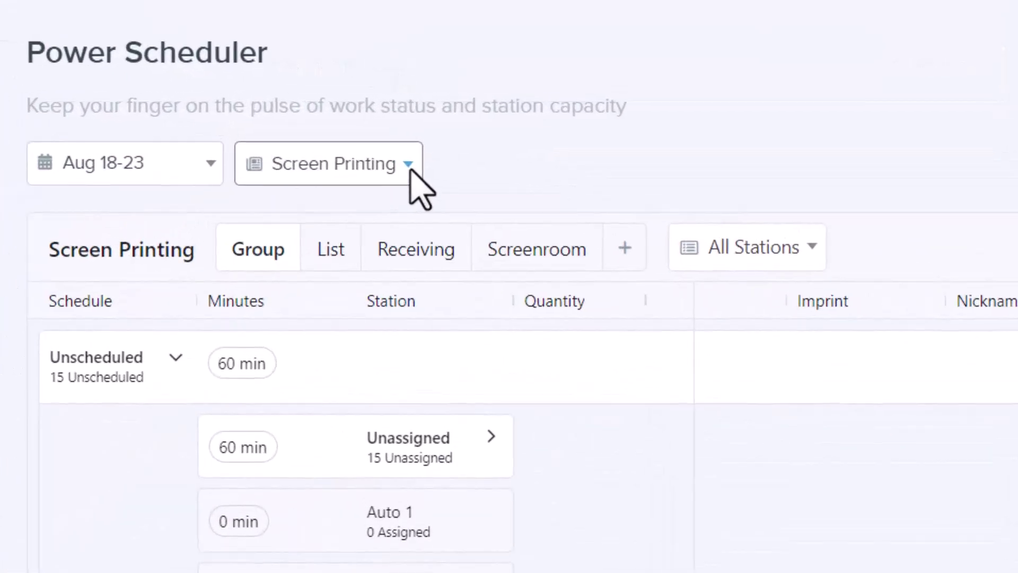
Show the Aug 18–23 Embroidery schedule as a list filtered to the Tajima 6 Head station.
click(334, 130)
drag(448, 314, 461, 205)
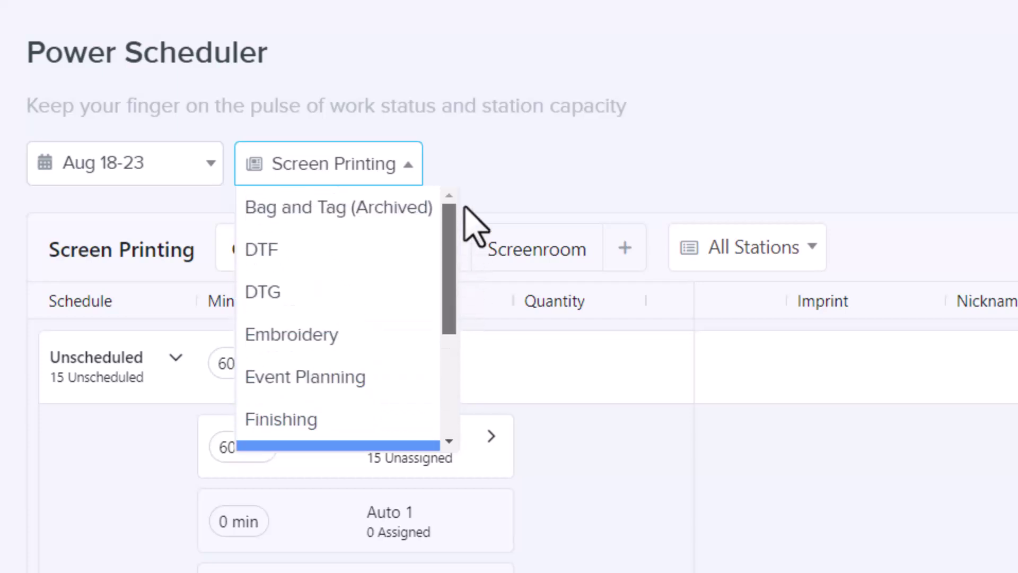
click(313, 334)
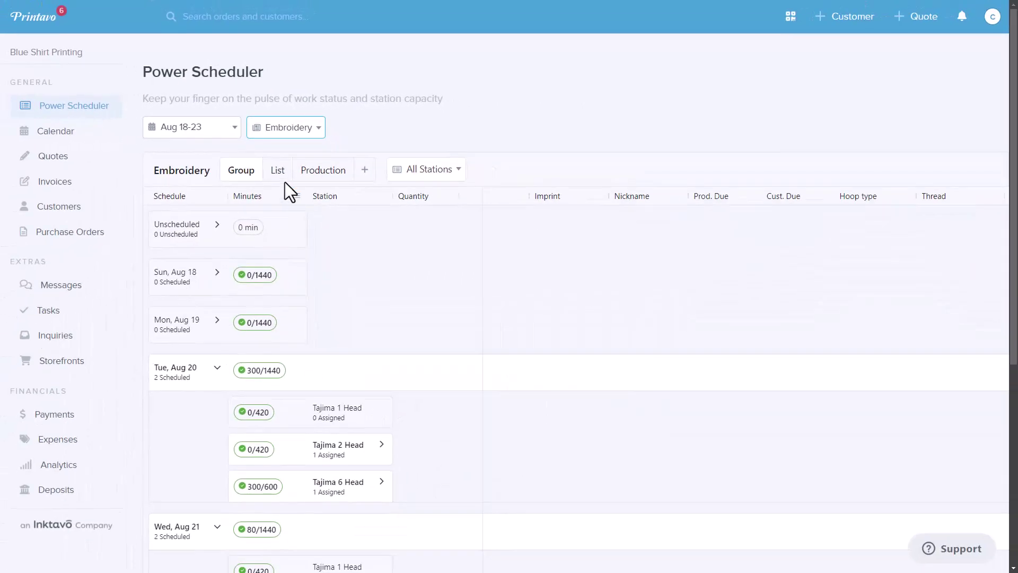
click(279, 177)
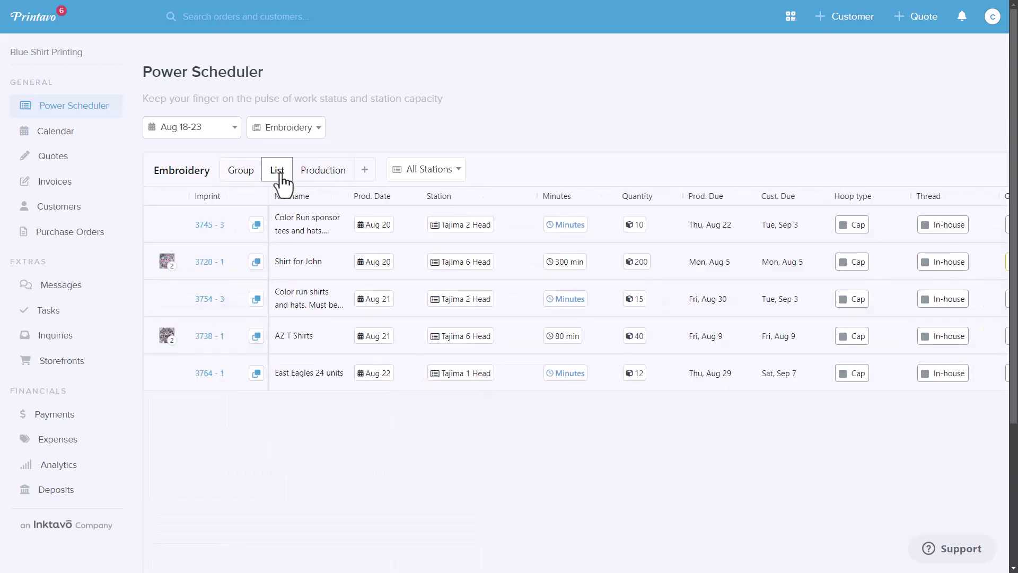
click(459, 170)
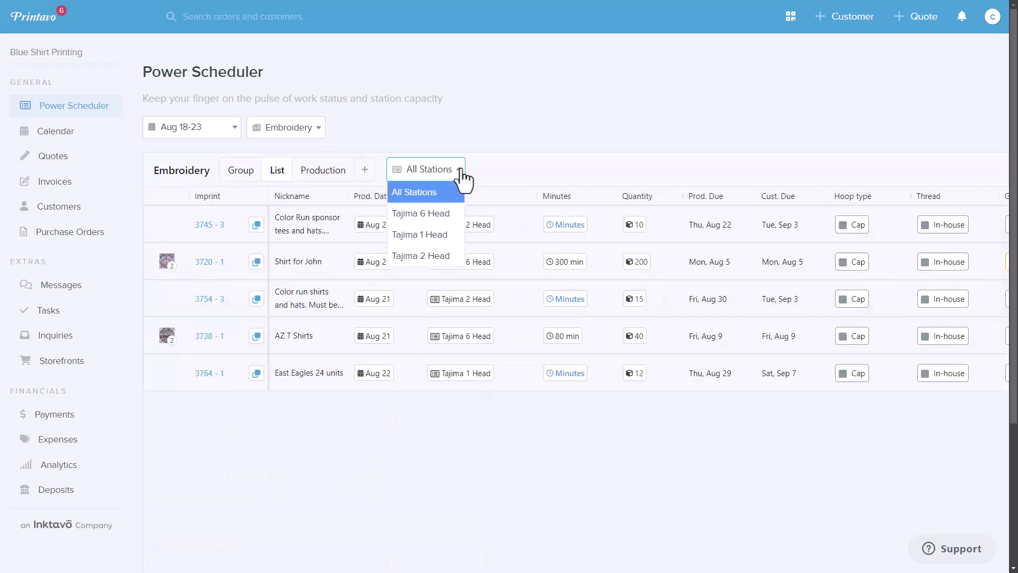
click(439, 215)
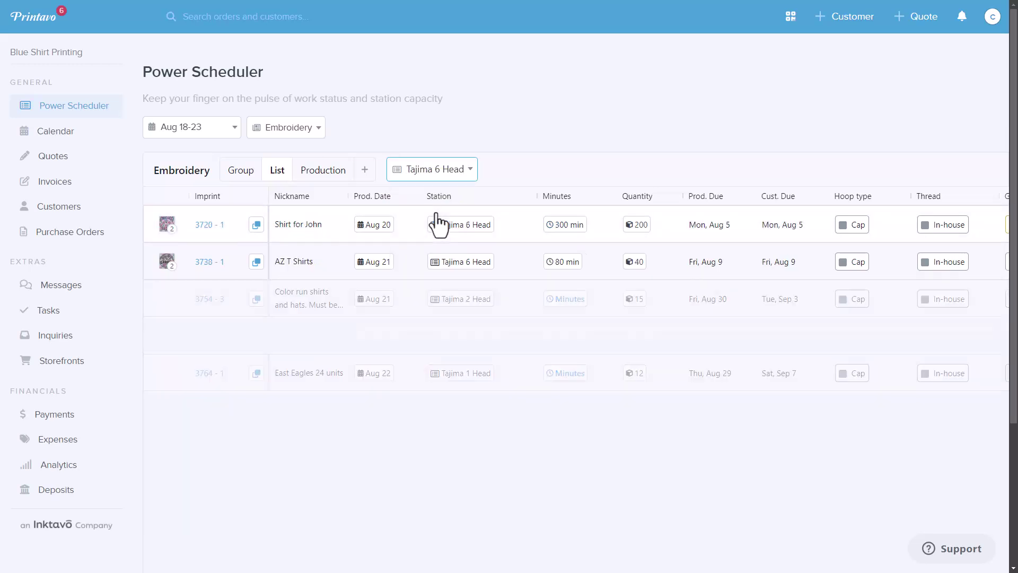